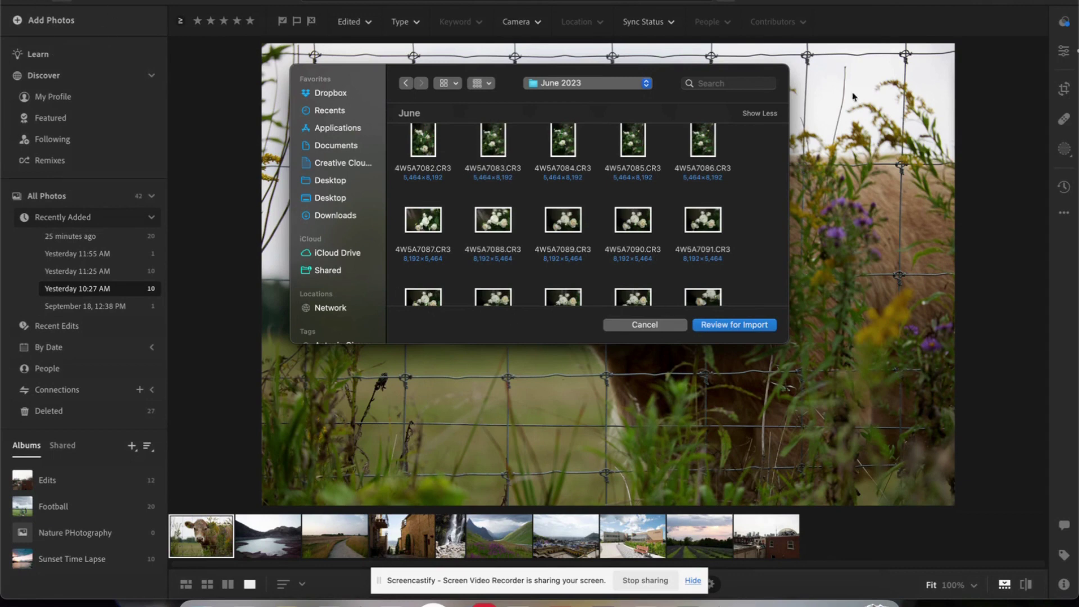
Select the ten photos 4W5A7092.CR3 through 4W5A7101.CR3 in the June 2023 folder and bring them up for import review
scroll(646, 208, "up", 3)
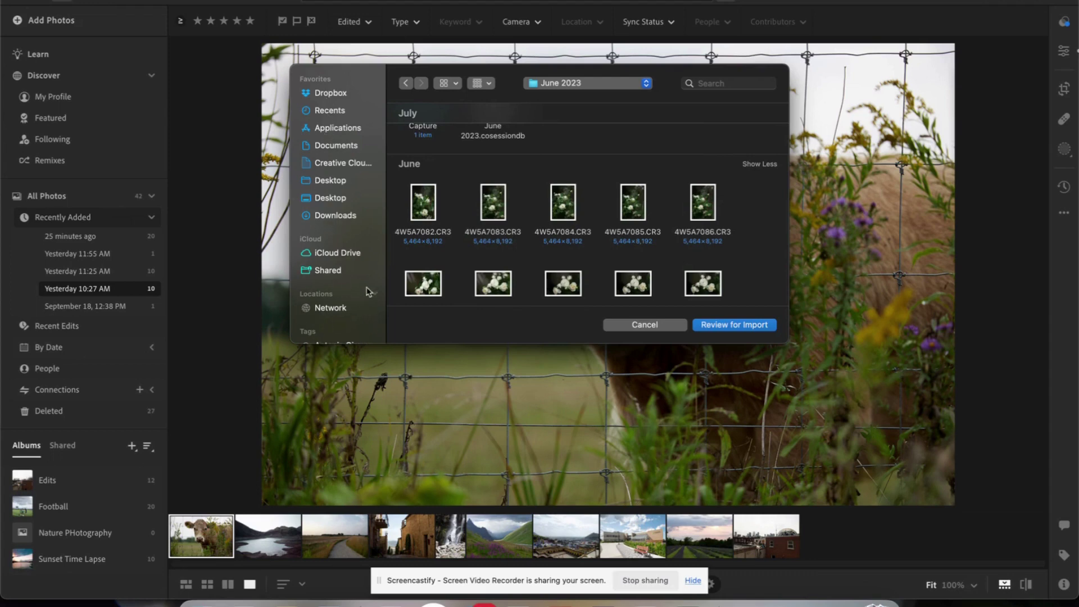
scroll(423, 212, "up", 2)
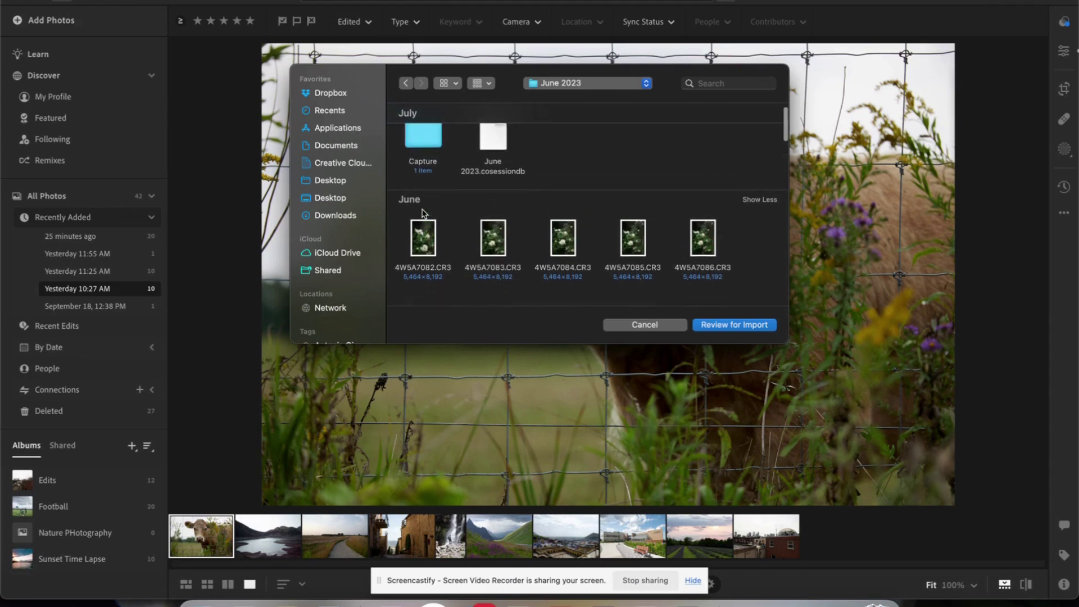
scroll(423, 212, "down", 3)
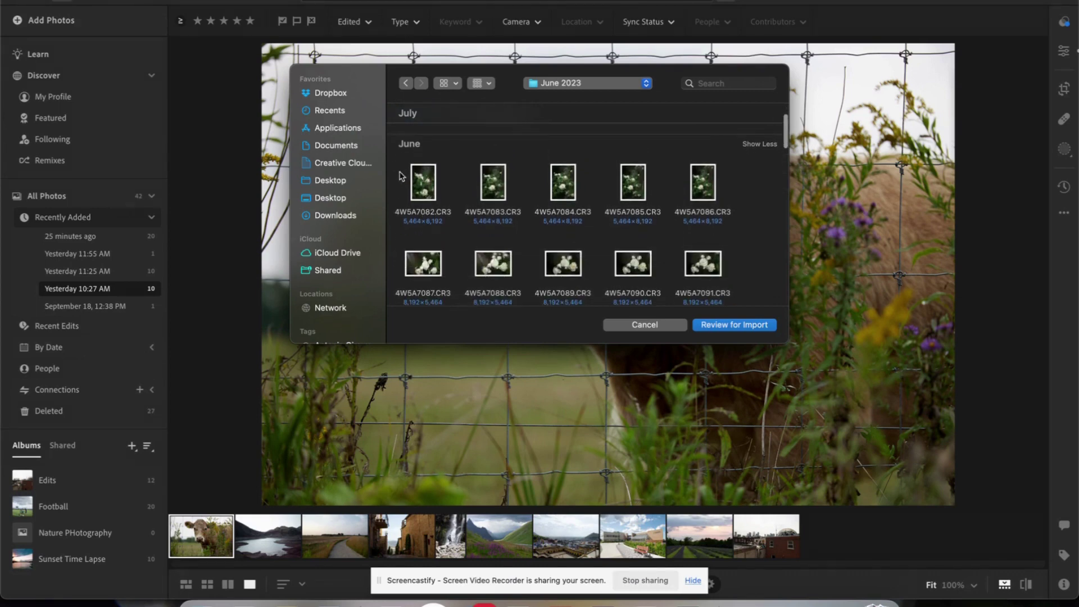
left_click_drag(401, 176, 716, 274)
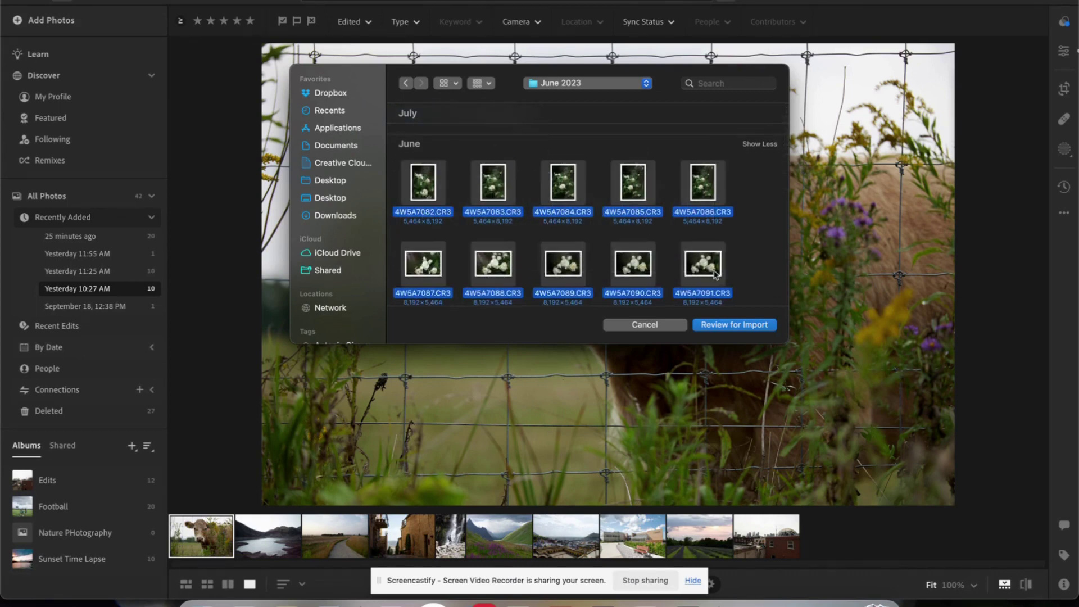
scroll(646, 264, "down", 6)
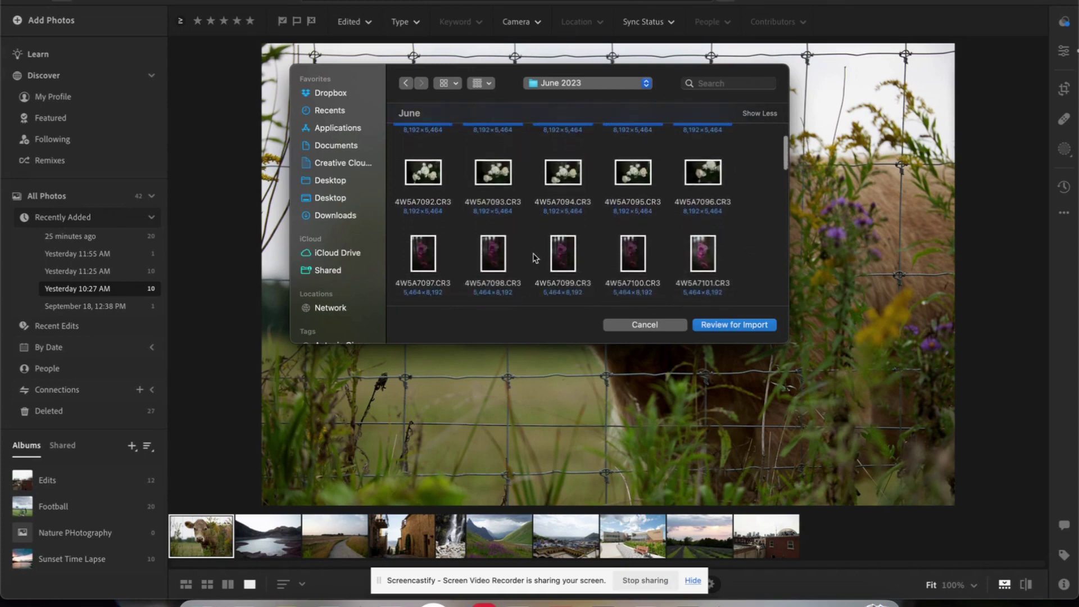
left_click_drag(401, 239, 730, 265)
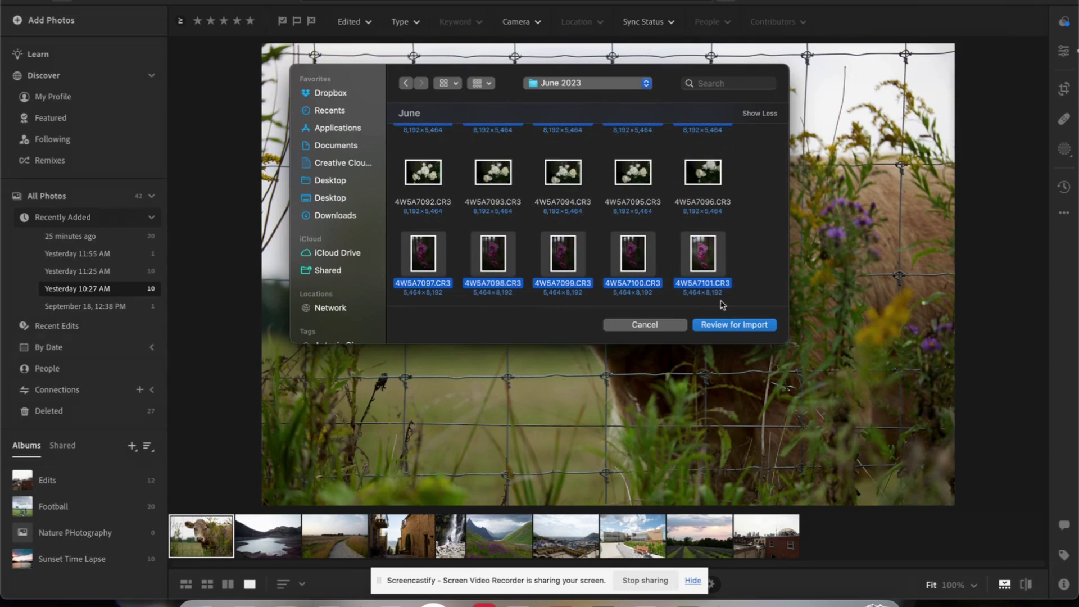
left_click(769, 258)
left_click_drag(398, 171, 743, 290)
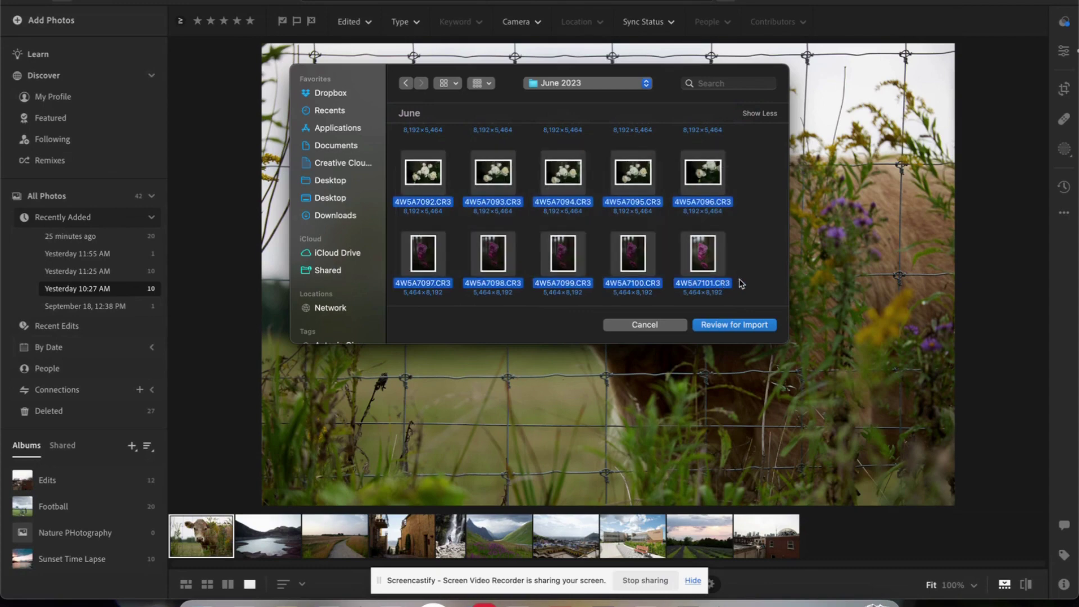
left_click(729, 332)
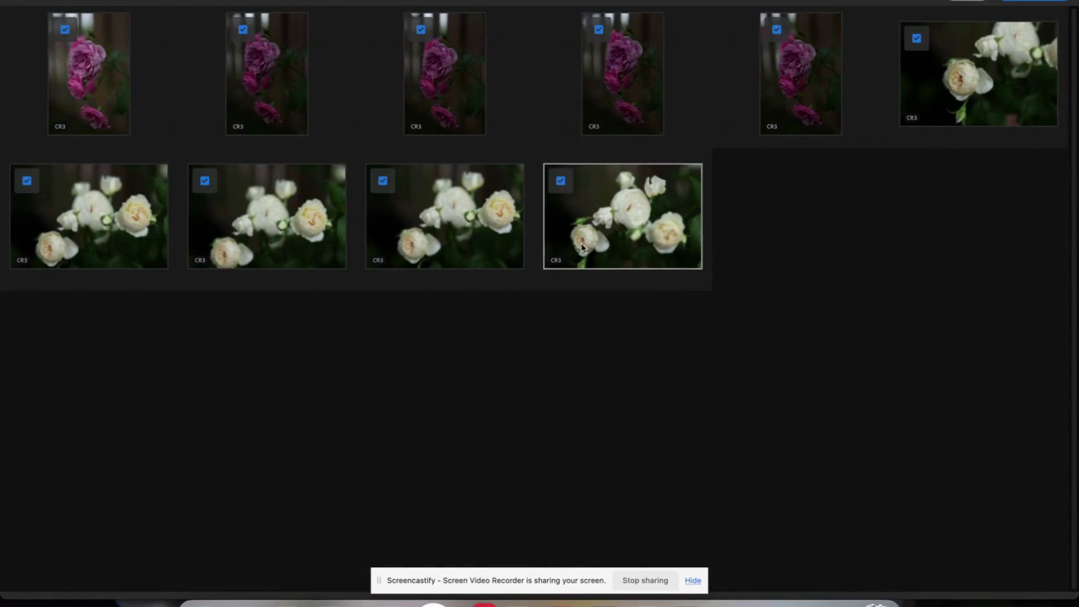
Uncheck all photos in the import review, check all ten again, and add them to the library
left_click(967, 1)
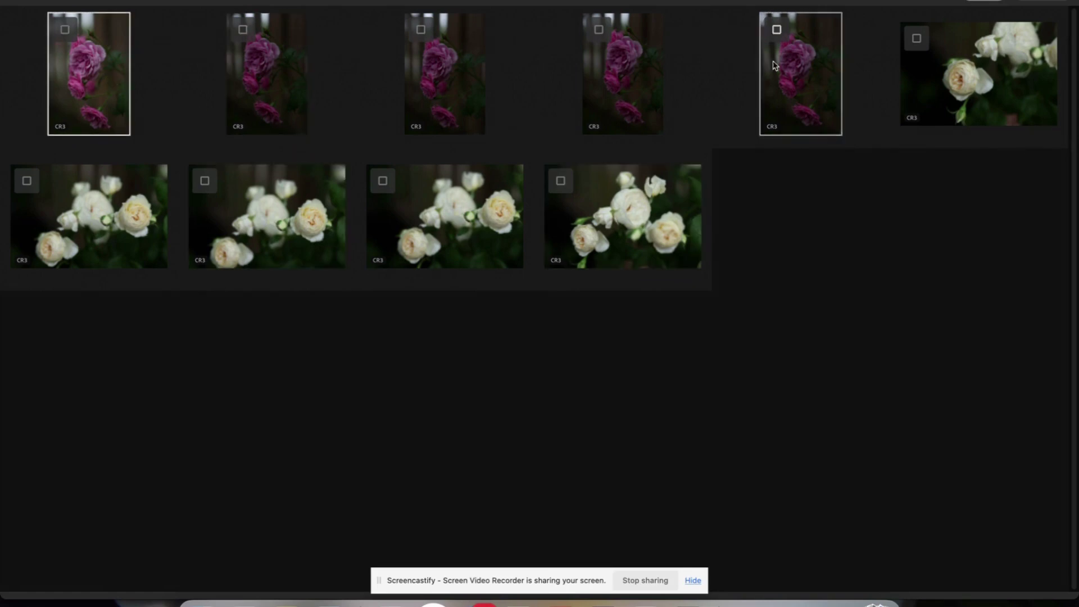
key("super+a")
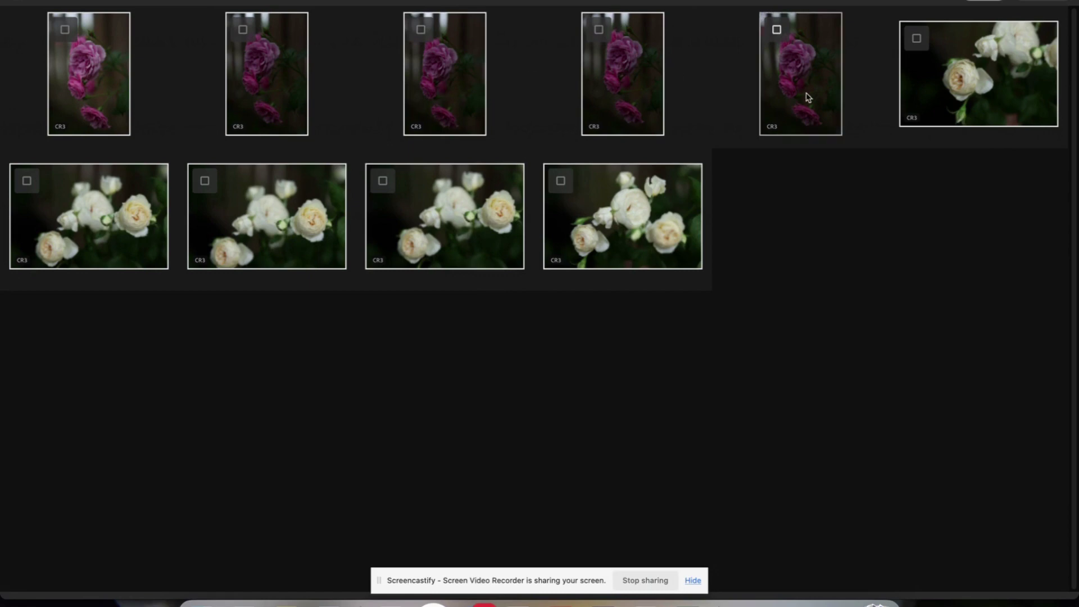
left_click(777, 30)
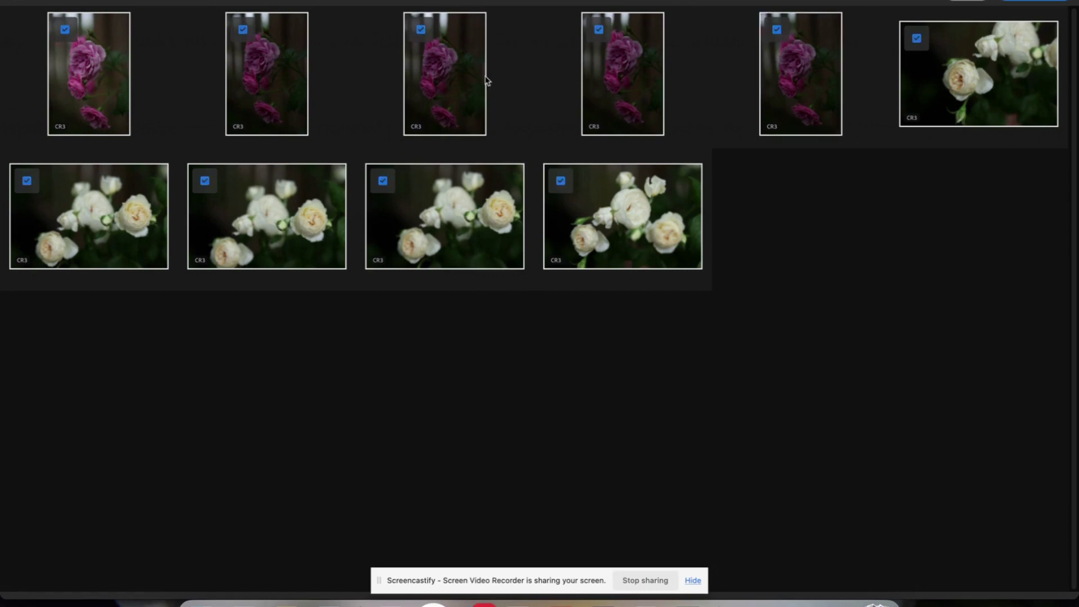
left_click(1046, 1)
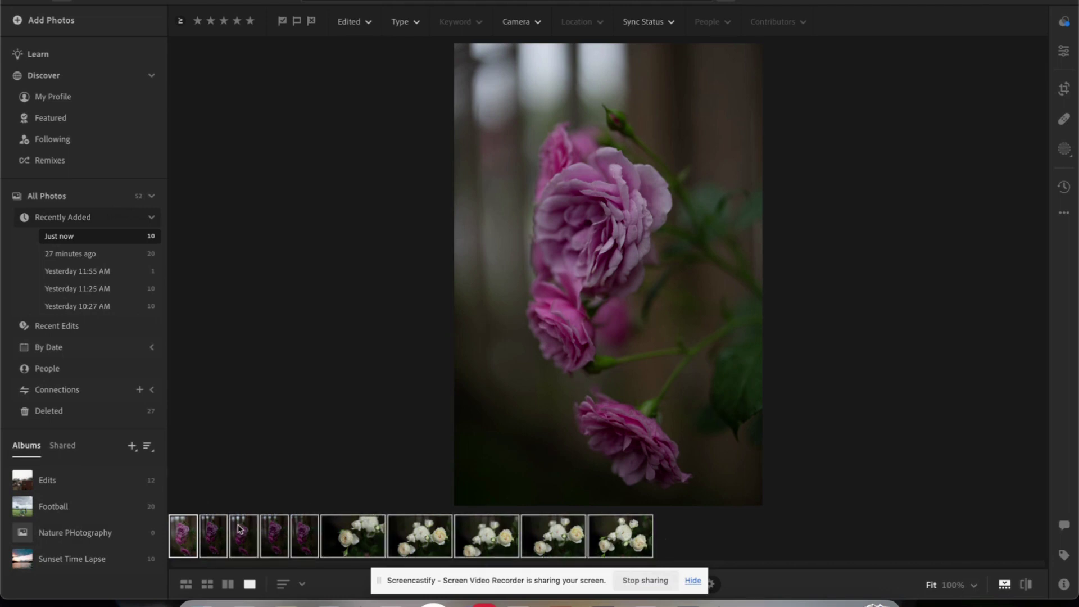
Create an album named Flowers that includes the 10 selected photos
left_click(132, 449)
left_click(160, 470)
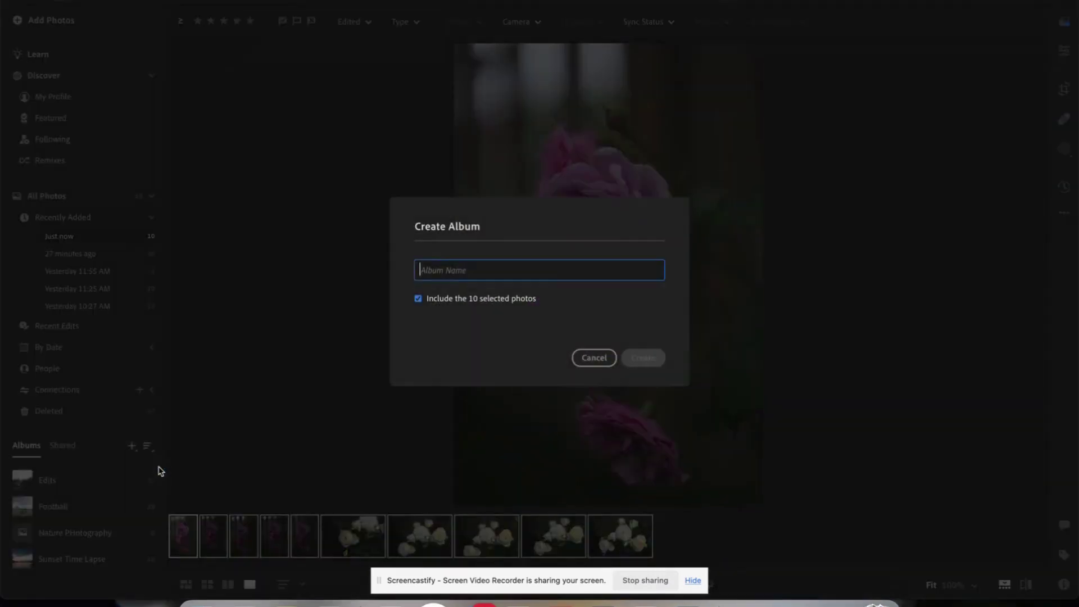
type("Flowers")
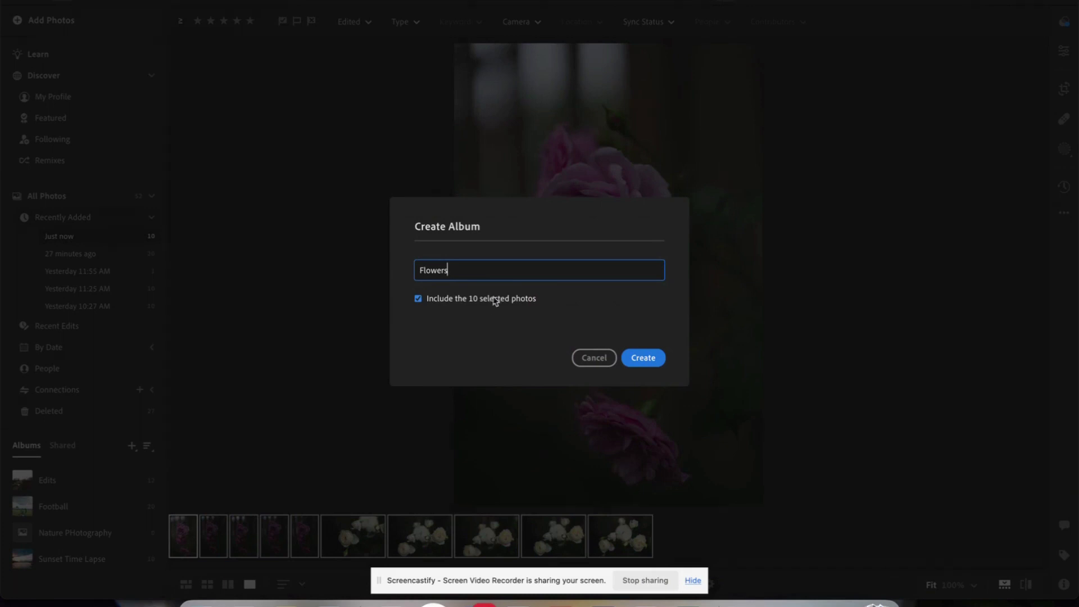
left_click(646, 358)
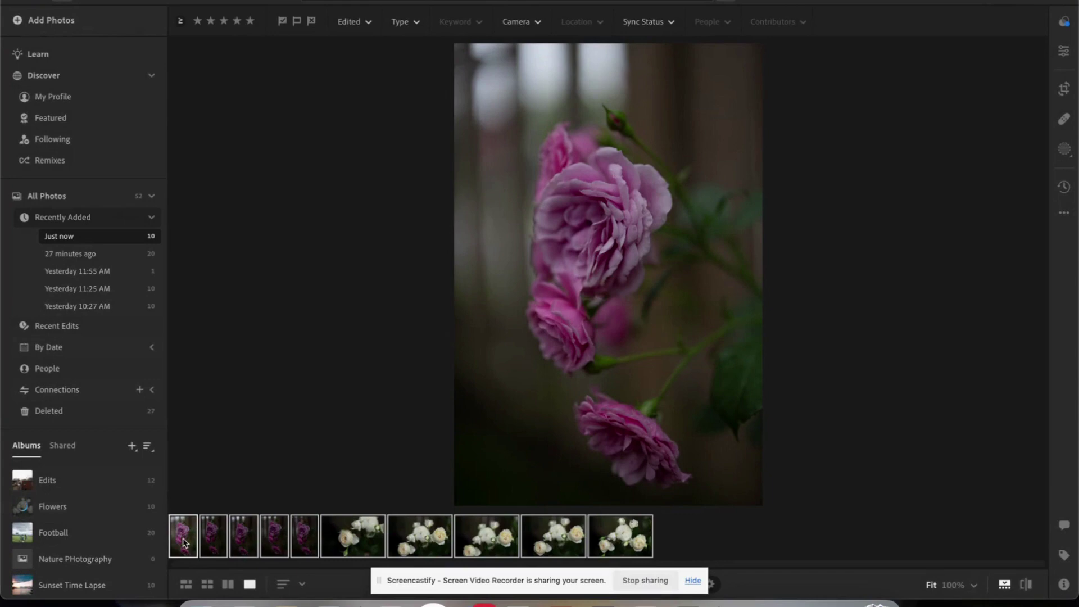
Compare the first few pink rose photos and rate the first one 3 stars
left_click(184, 541)
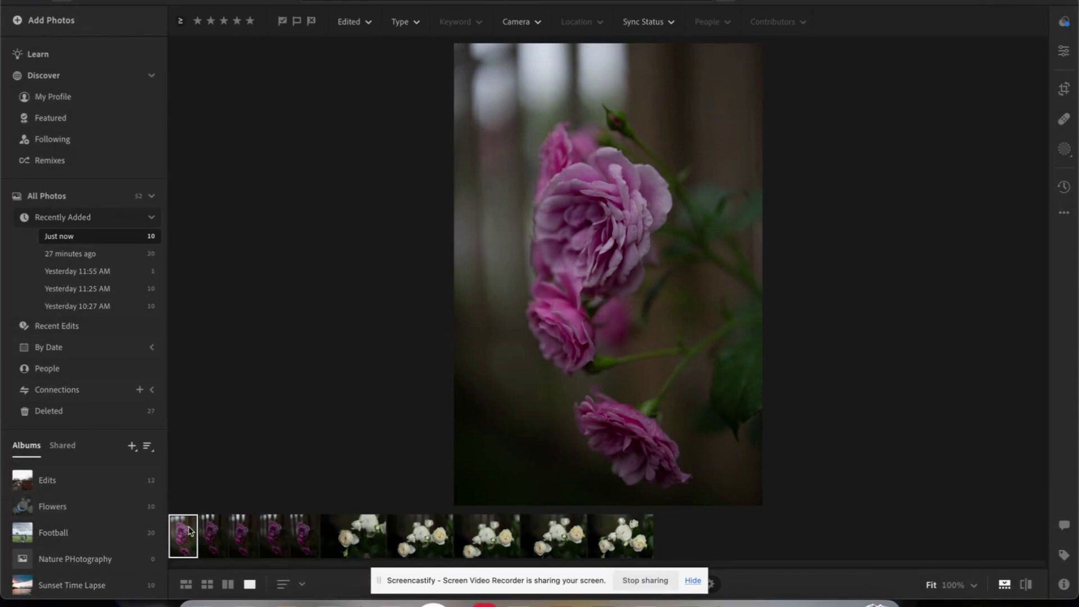
key("Right")
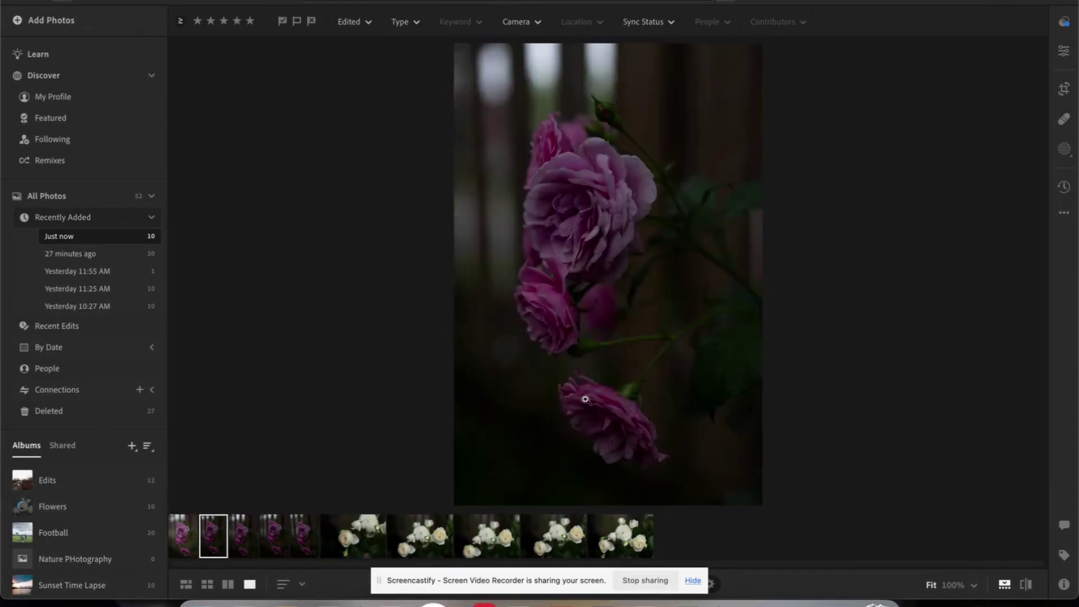
key("Right")
key("Left")
key("Left")
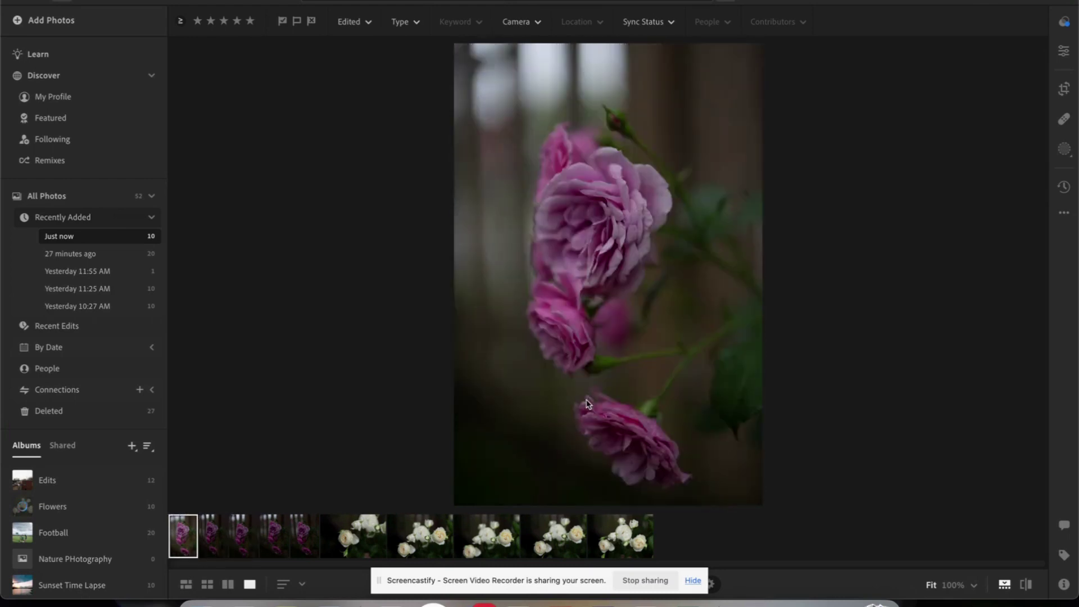
key("3")
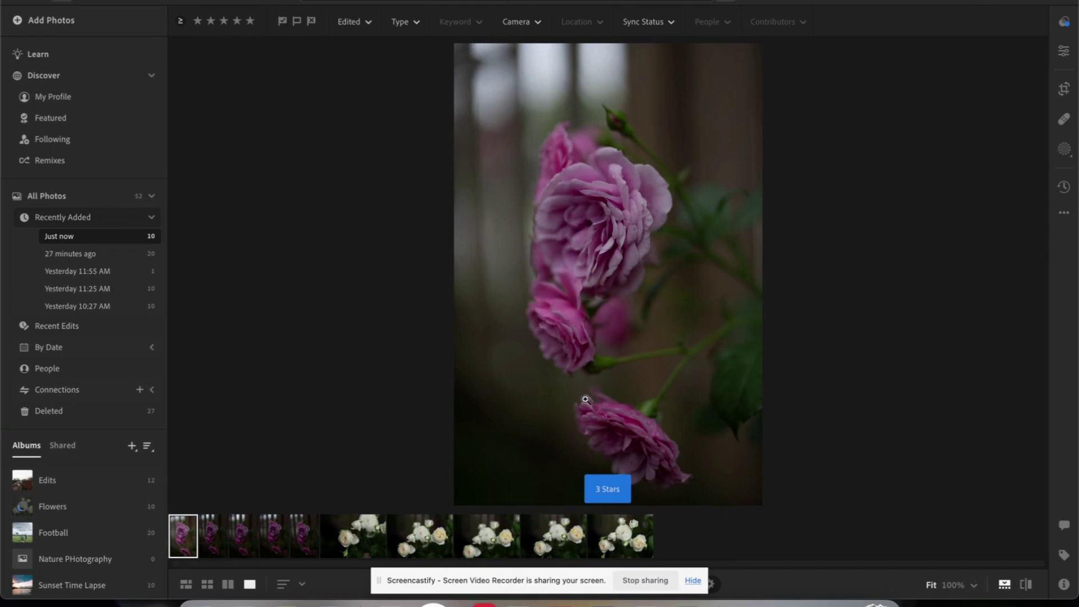
Page through the remaining pink rose photos to compare them, ending on the third one
key("Right")
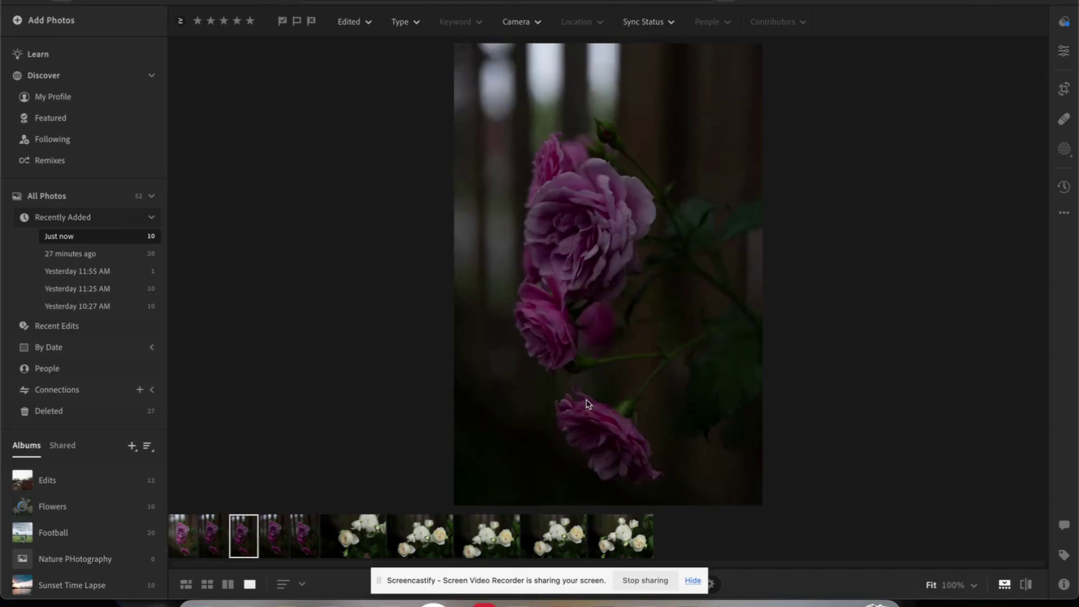
key("Right")
key("Right")
key("Right")
key("Right")
key("Left")
key("Left")
key("Left")
Edit the third pink rose photo with Exposure +0.48, Shadows +36 and Blacks -17, and lift the point curve's midtones slightly
left_click(1064, 50)
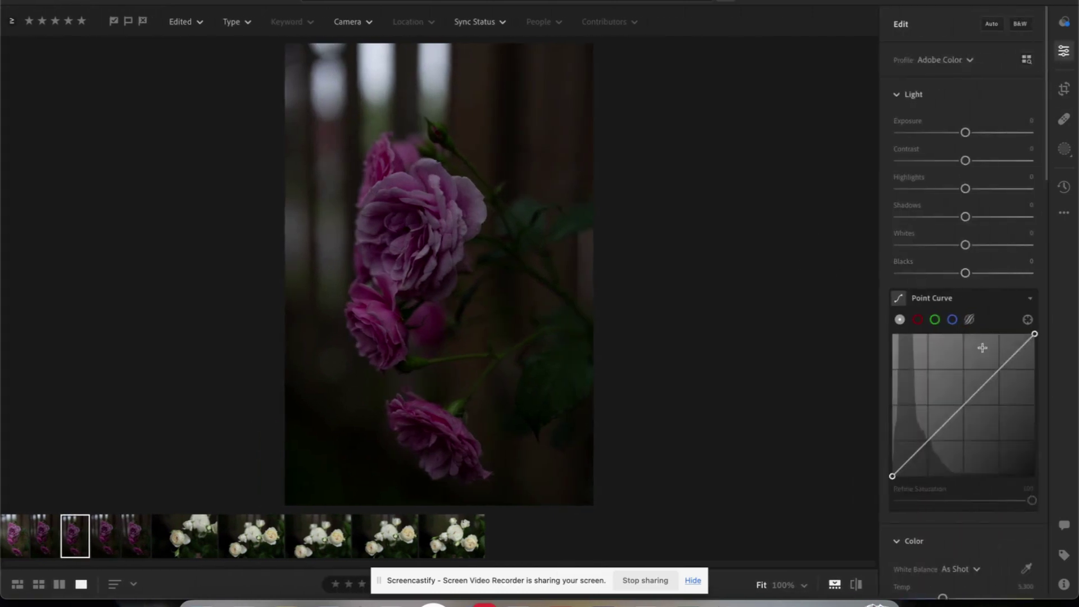
left_click_drag(965, 133, 972, 138)
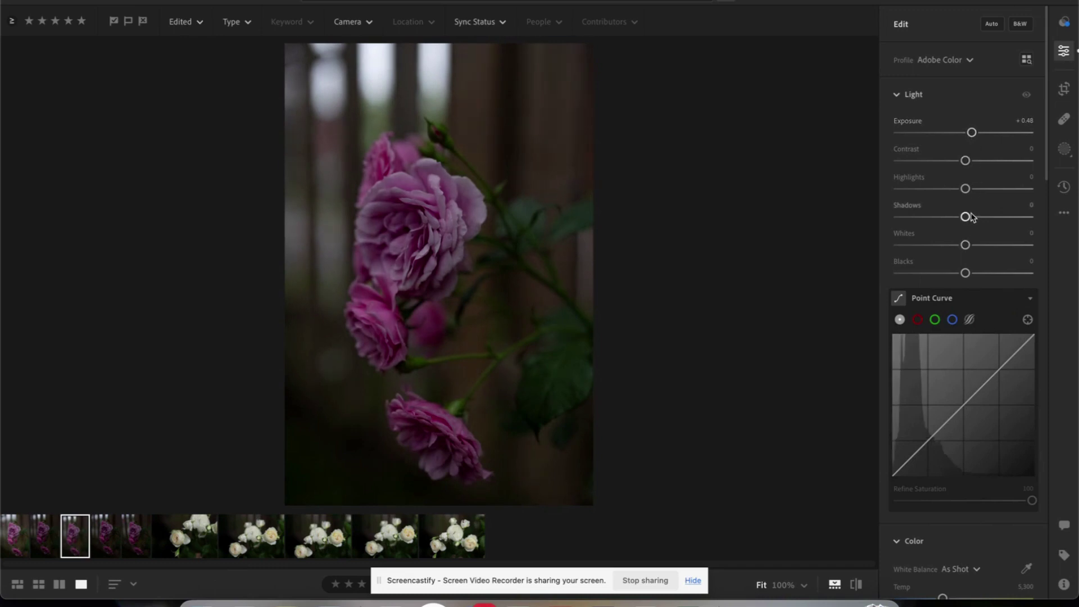
left_click_drag(965, 216, 989, 216)
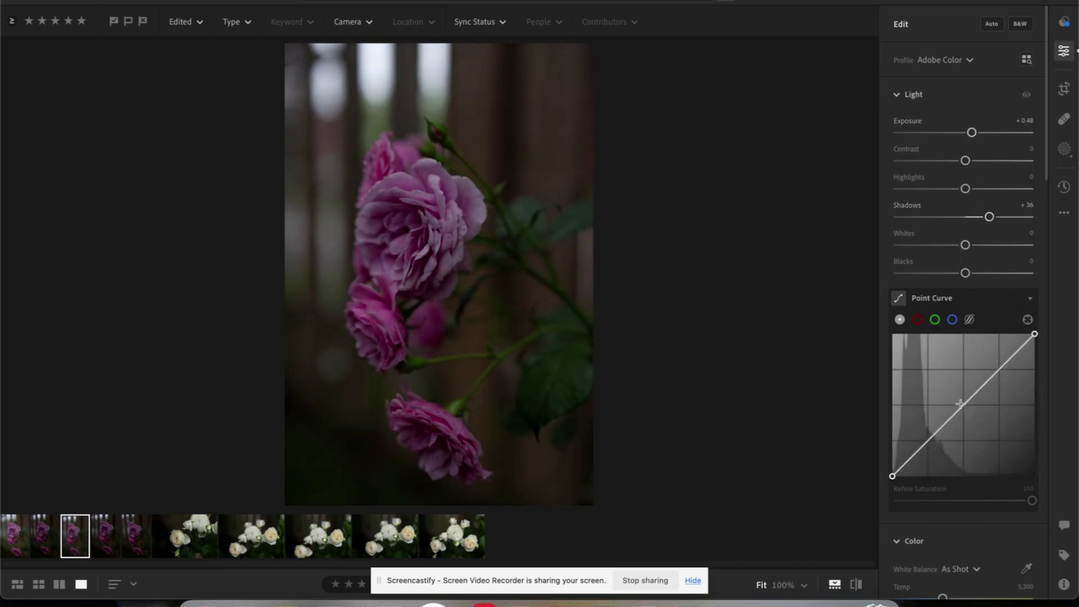
left_click_drag(961, 406, 959, 407)
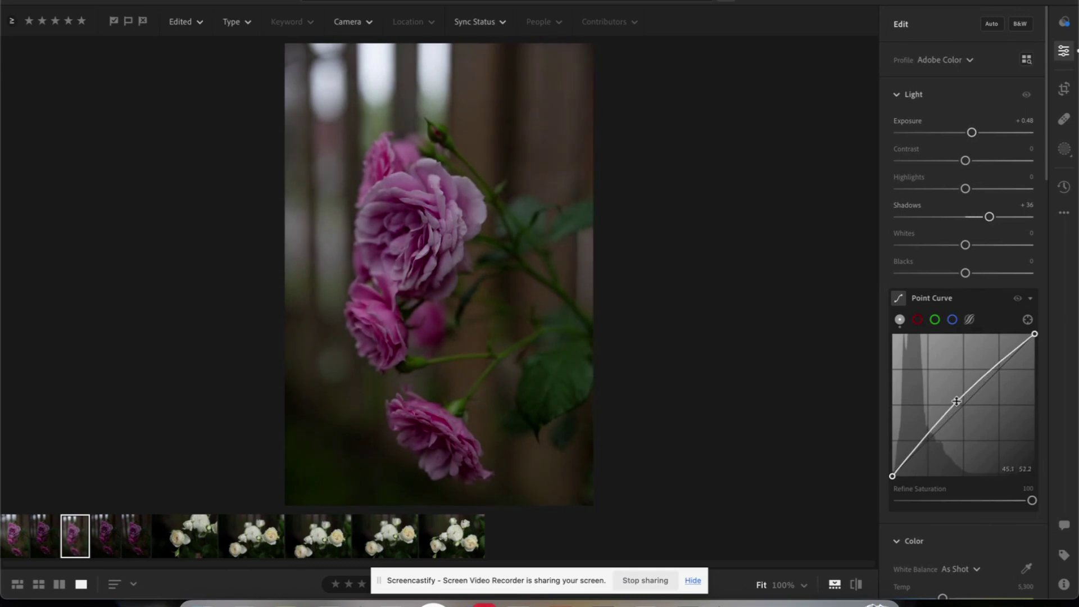
left_click_drag(967, 273, 954, 274)
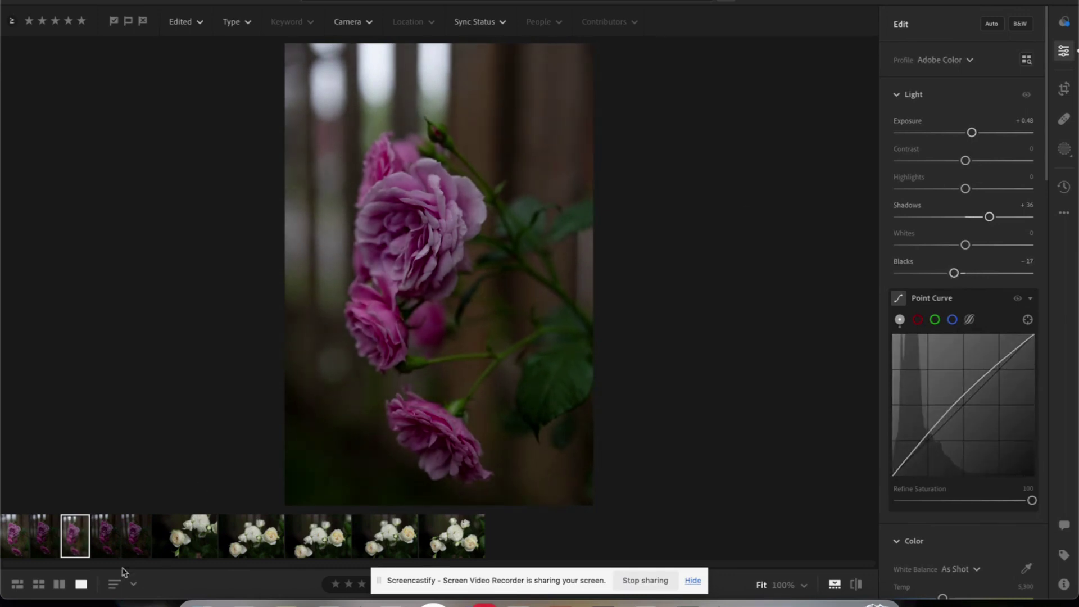
Rate the third pink rose photo 3 stars and the second one 2 stars
left_click(12, 543)
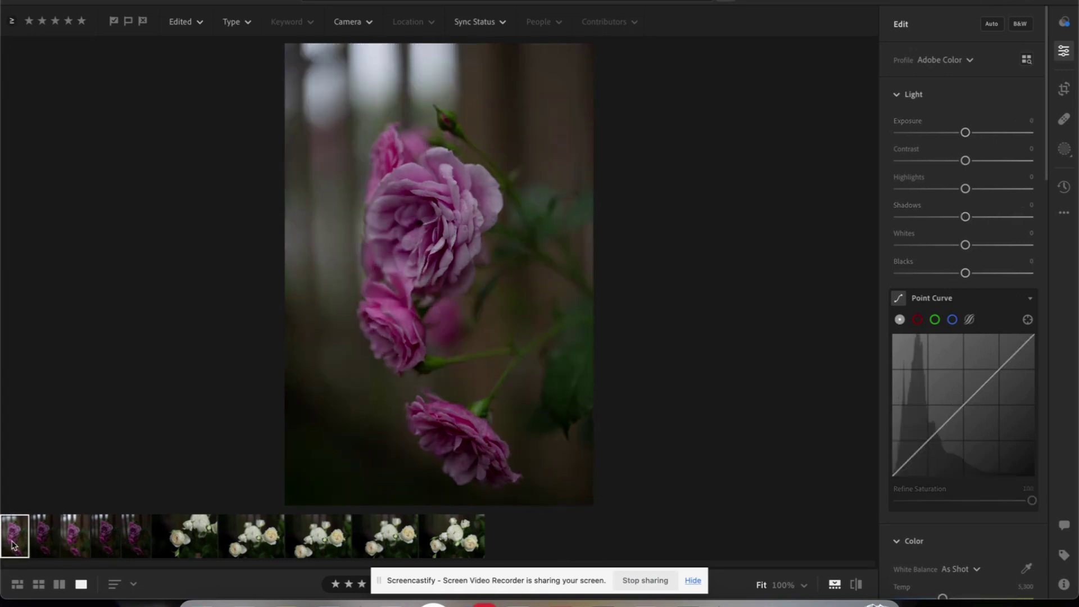
key("Right")
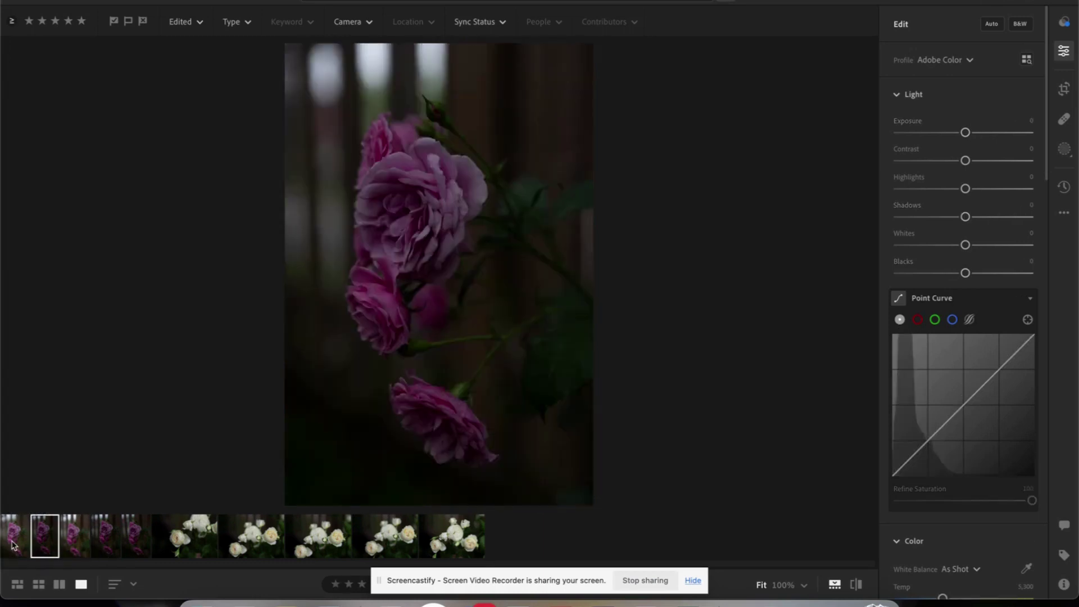
key("3")
key("Right")
key("3")
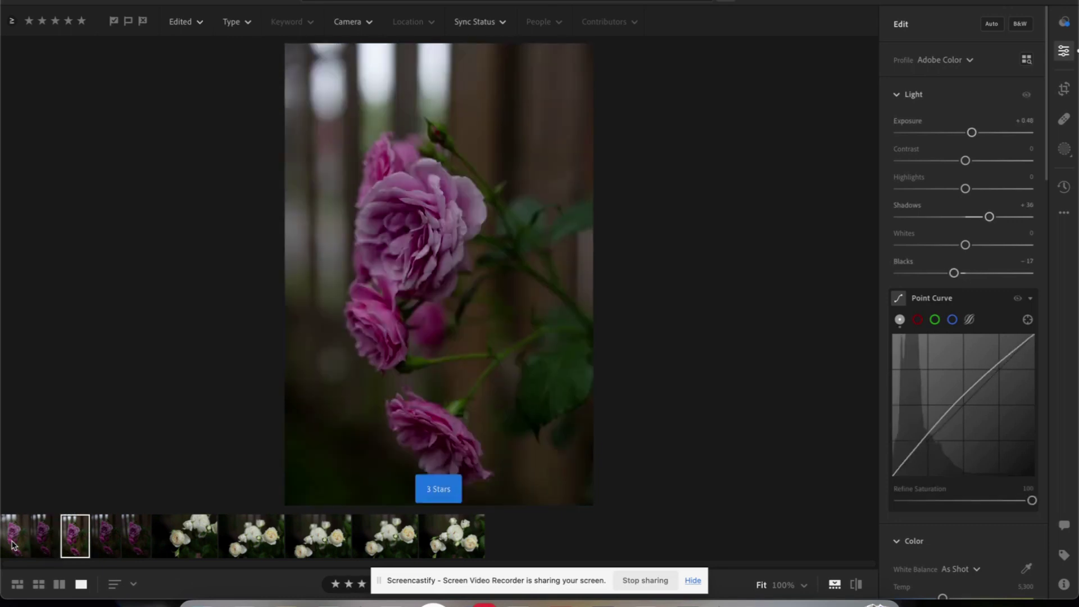
key("Left")
key("2")
Compare the fourth and fifth pink rose photos and rate the fifth one 1 star
key("Right")
key("Right")
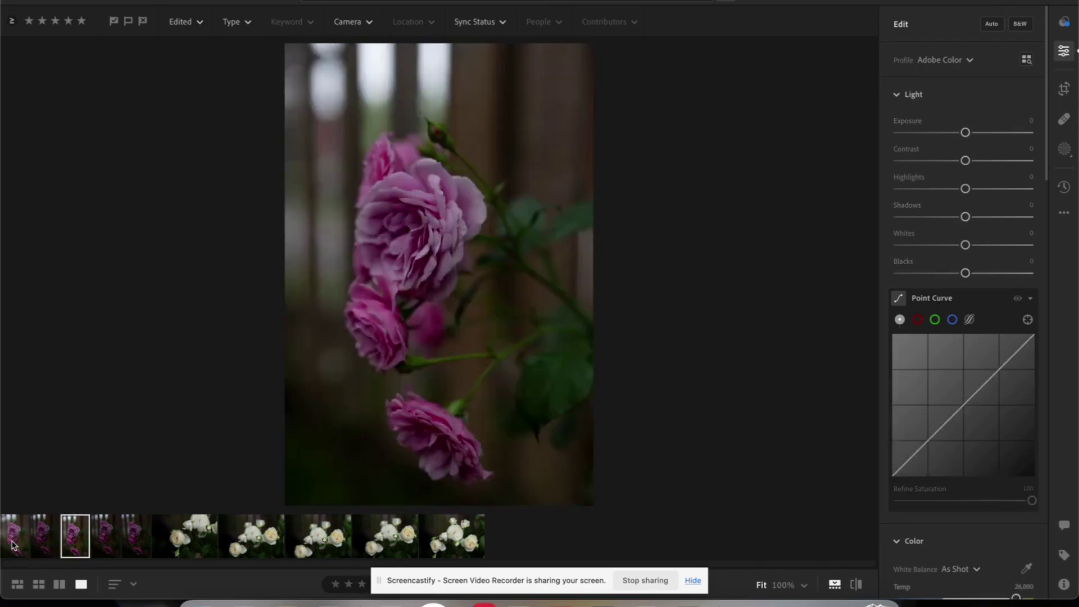
key("Right")
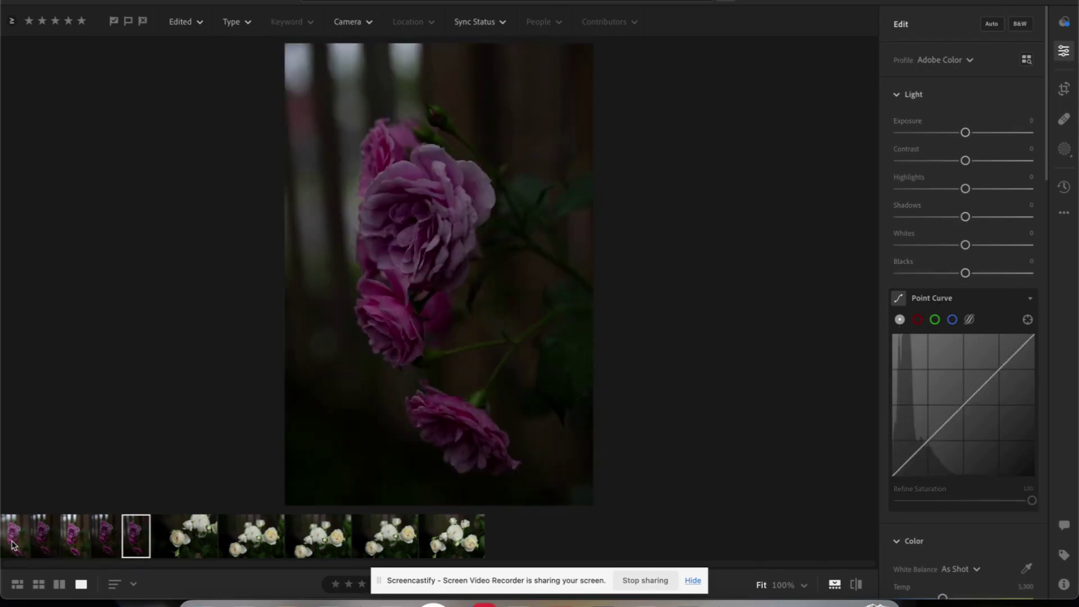
key("Left")
key("Right")
key("1")
Rate the first white rose photo 3 stars and the second white rose photo 1 star
key("Right")
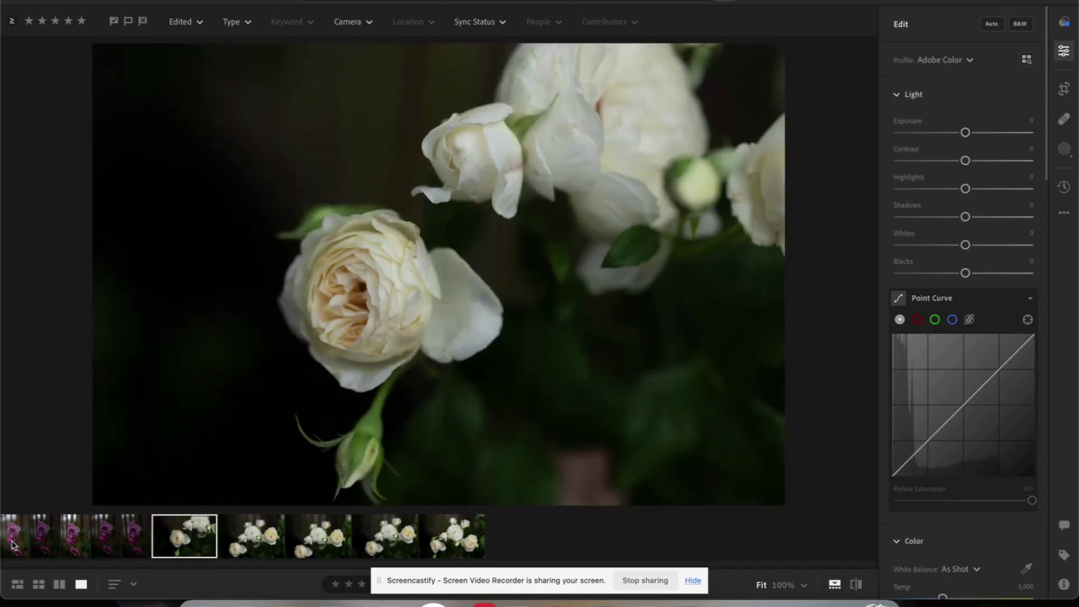
key("1")
key("Right")
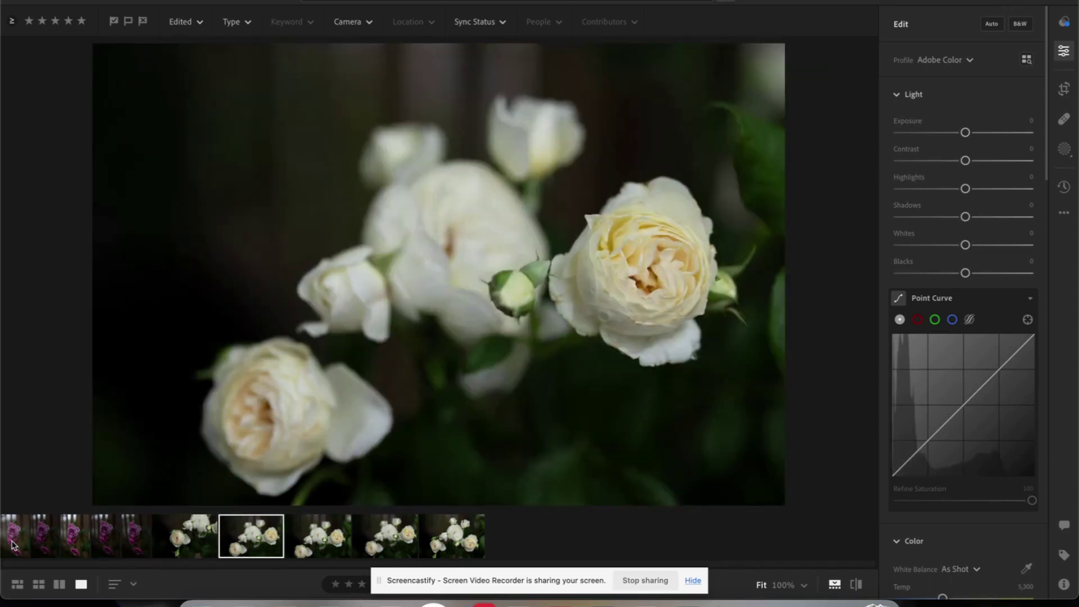
key("1")
key("Right")
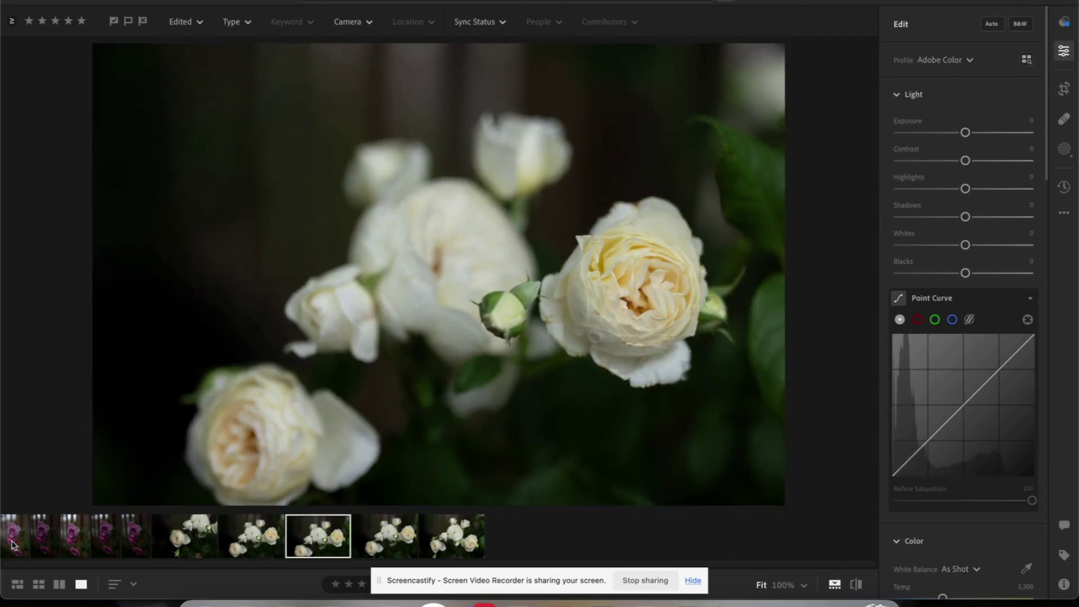
Compare the last three white rose photos, rating the third and fourth 1 star and the fifth 3 stars
key("Right")
key("1")
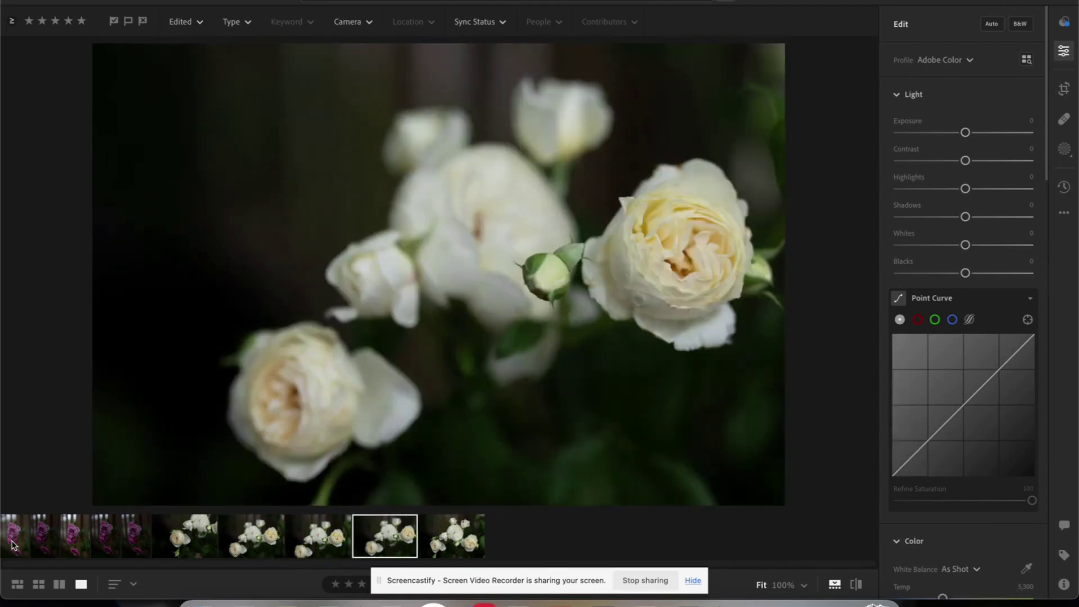
key("Right")
key("Left")
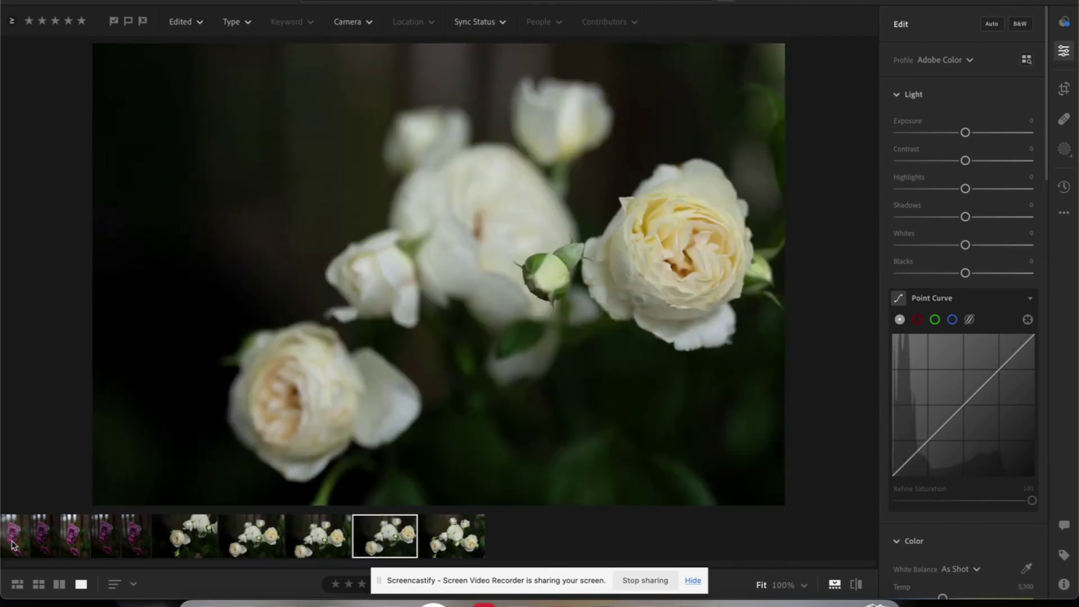
key("1")
key("Right")
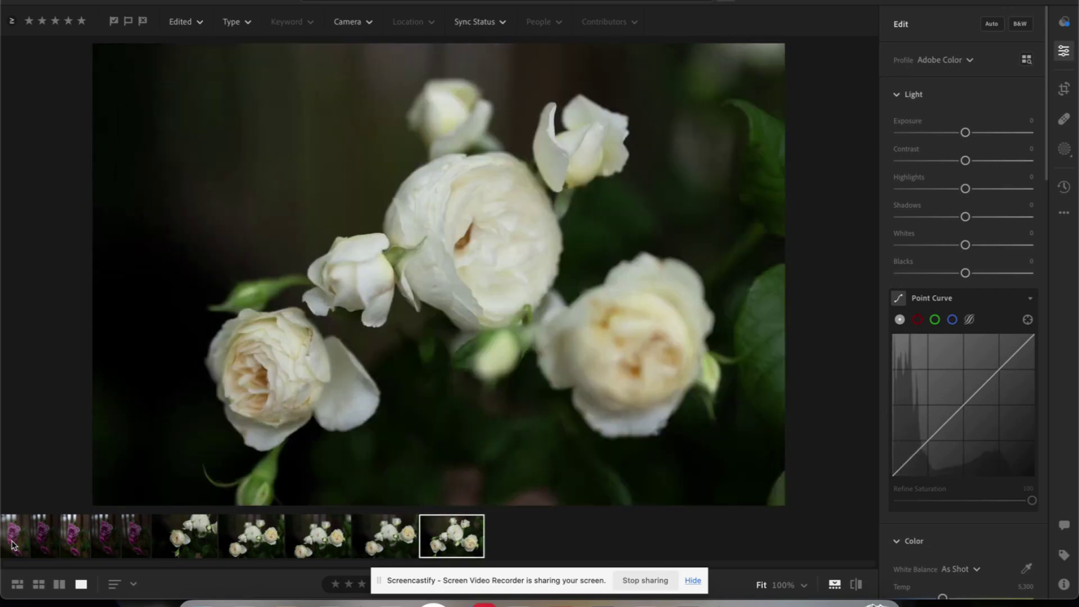
key("3")
Filter the album to photos rated 3 stars or higher and review them, ending on the last white rose photo
left_click(56, 26)
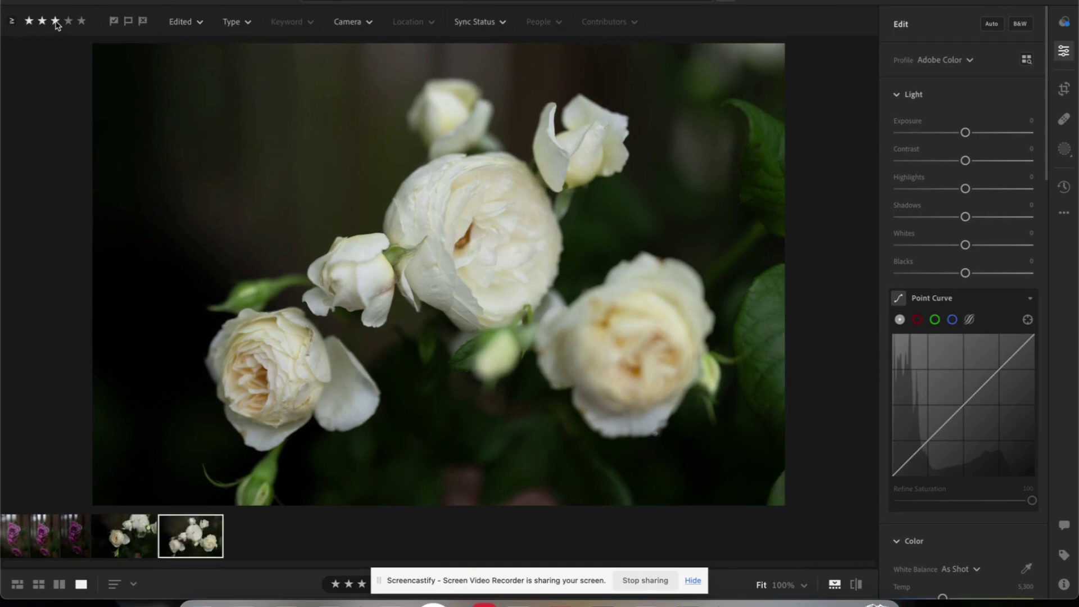
left_click(11, 541)
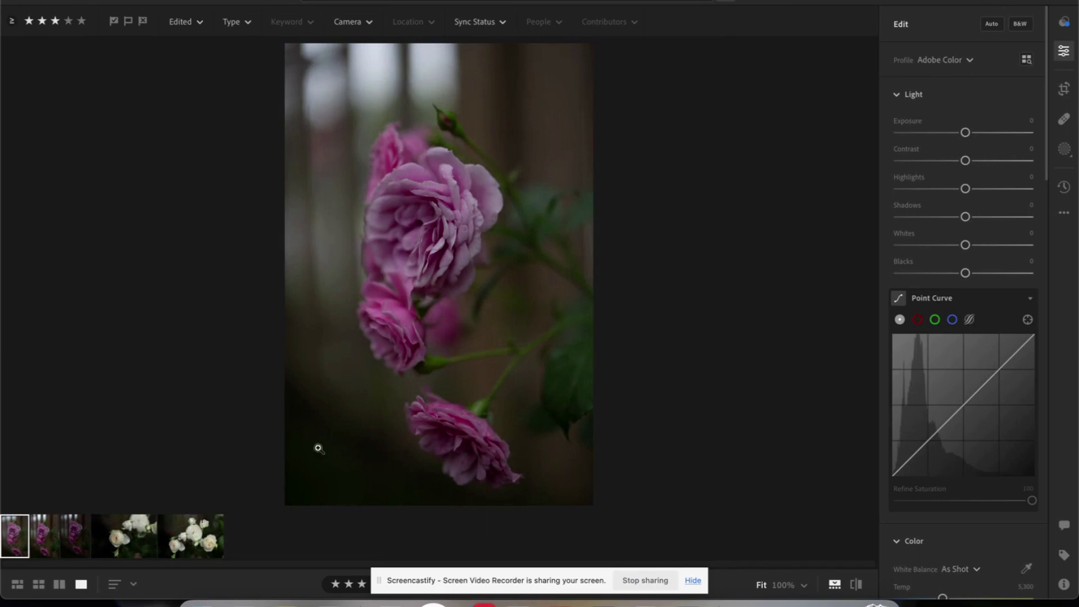
key("Right")
key("Right")
key("Right")
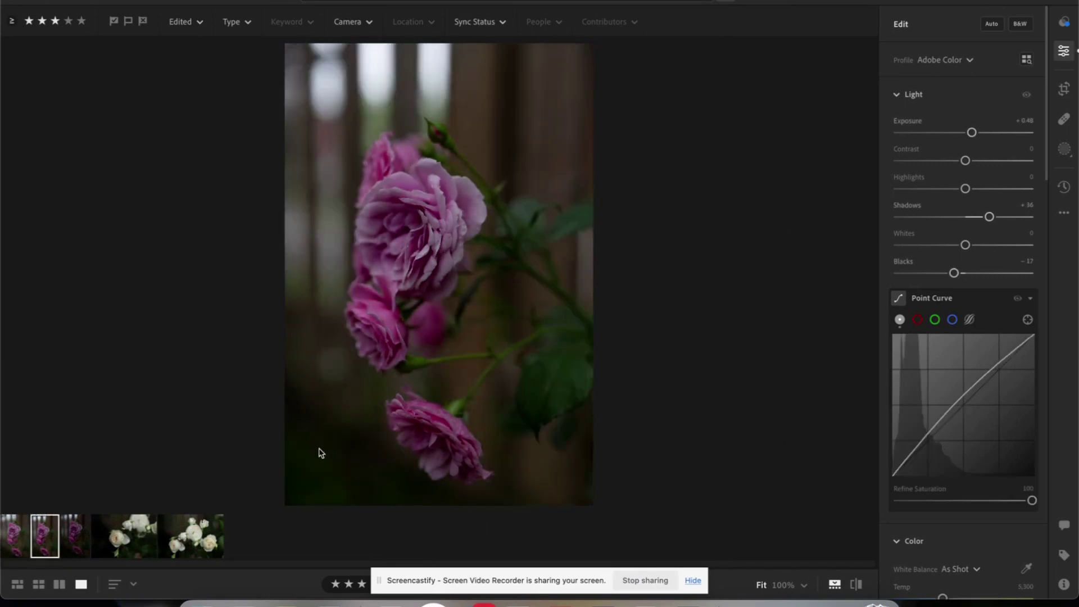
key("Right")
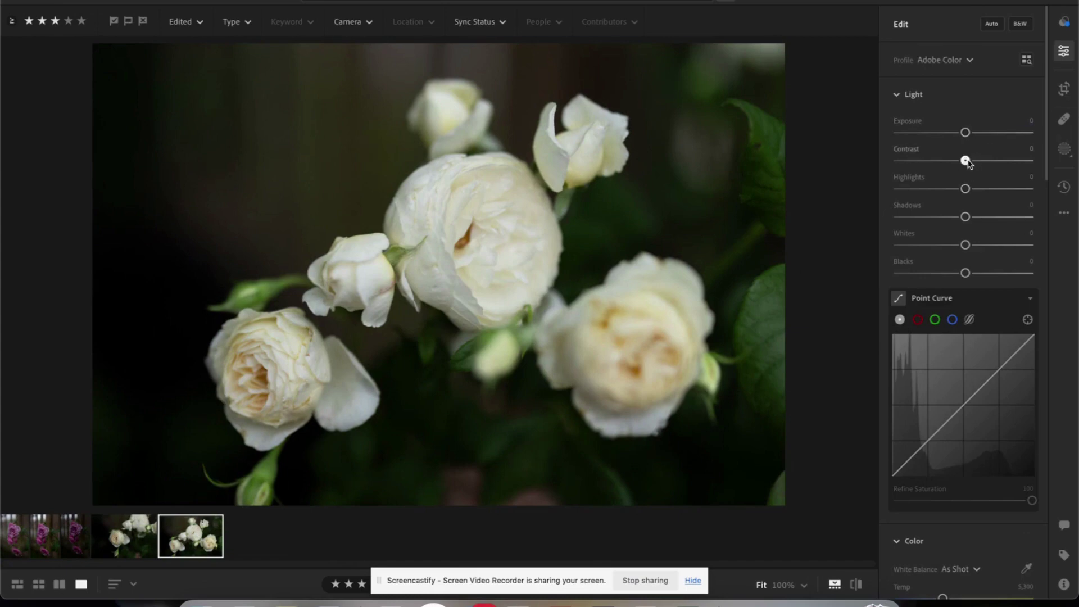
Set the Contrast of the last white rose photo to +8 and look over its color adjustments
left_click_drag(965, 161, 973, 164)
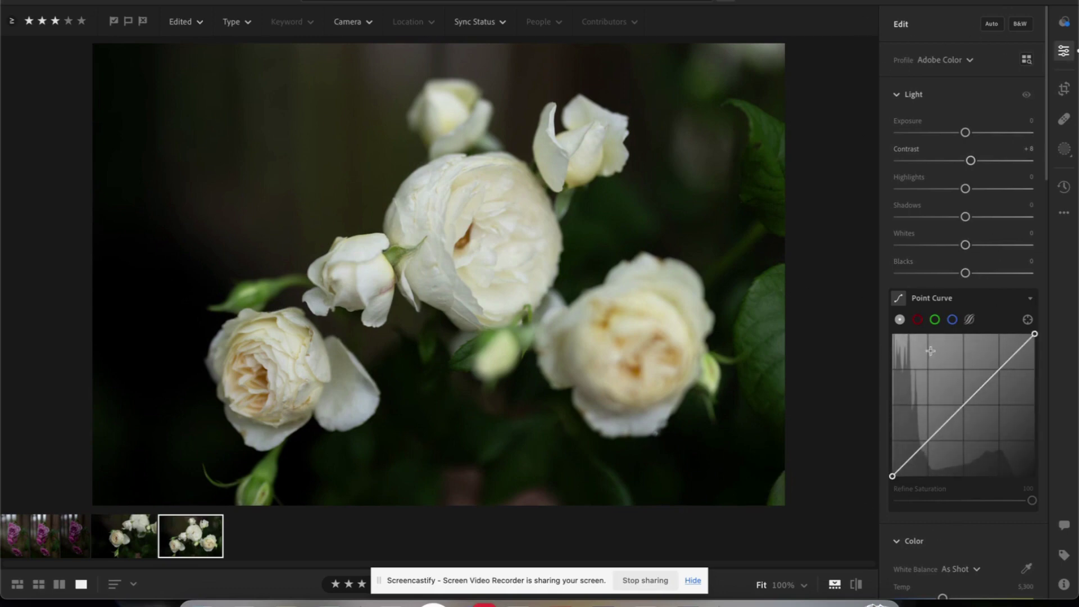
scroll(932, 353, "down", 8)
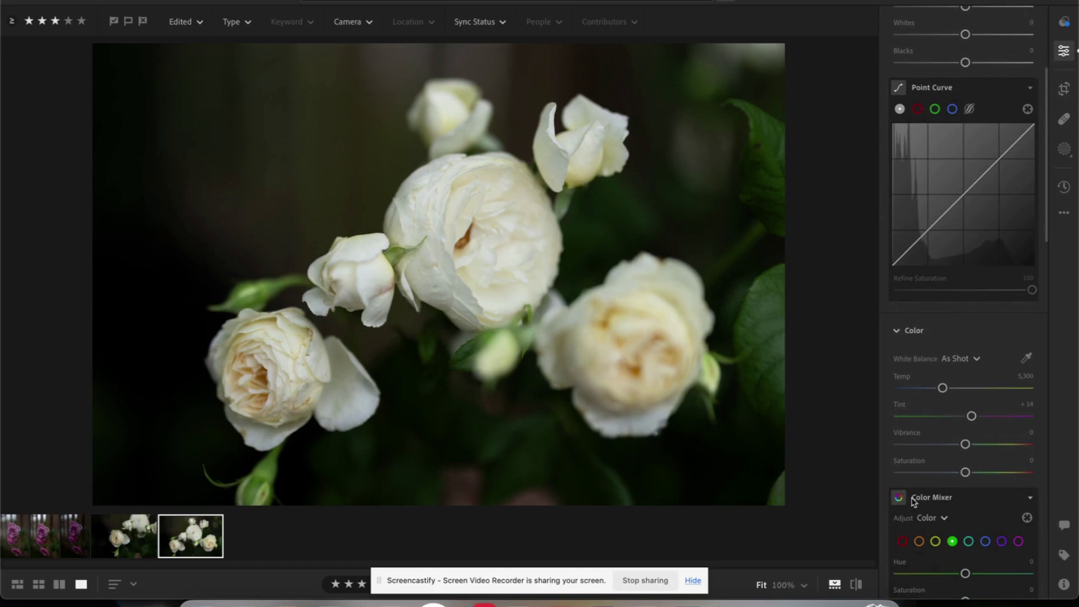
mouse_move(913, 501)
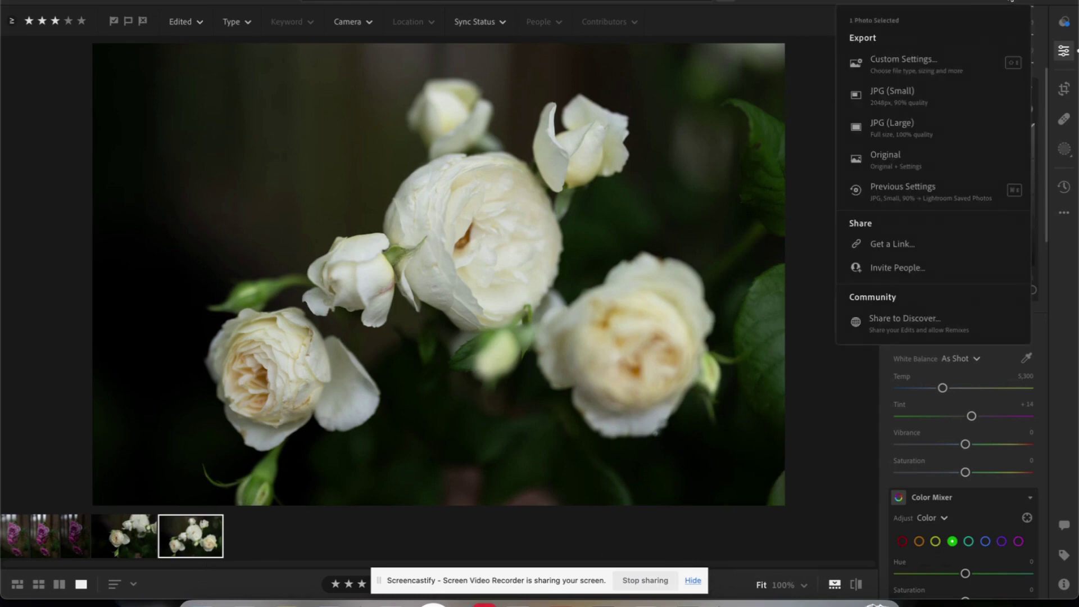
Try to export the last white rose photo as a full-size JPG (Large) at 100% quality
left_click(905, 130)
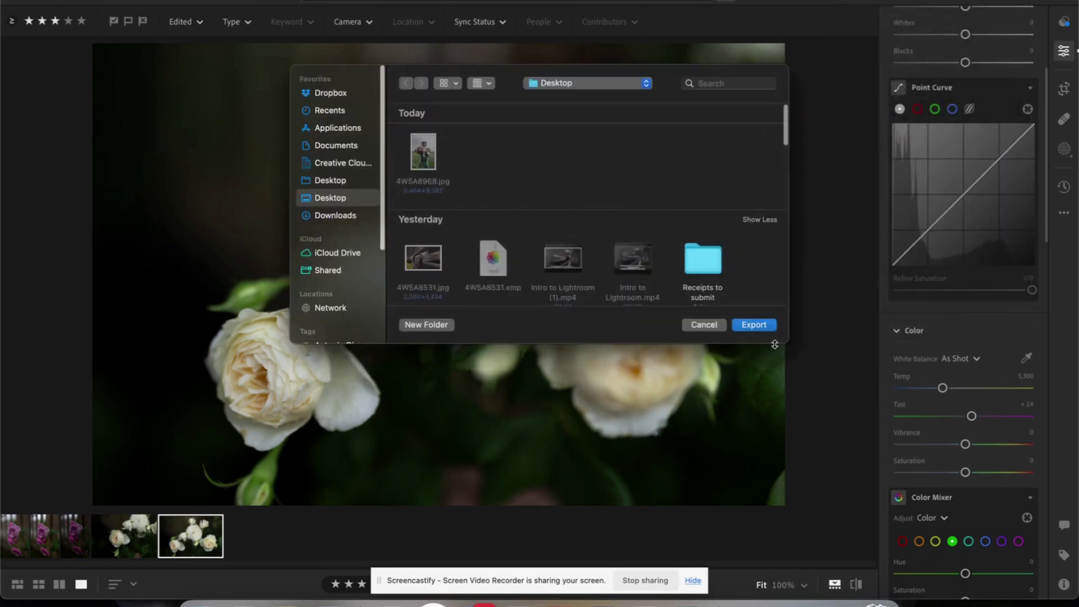
left_click(705, 326)
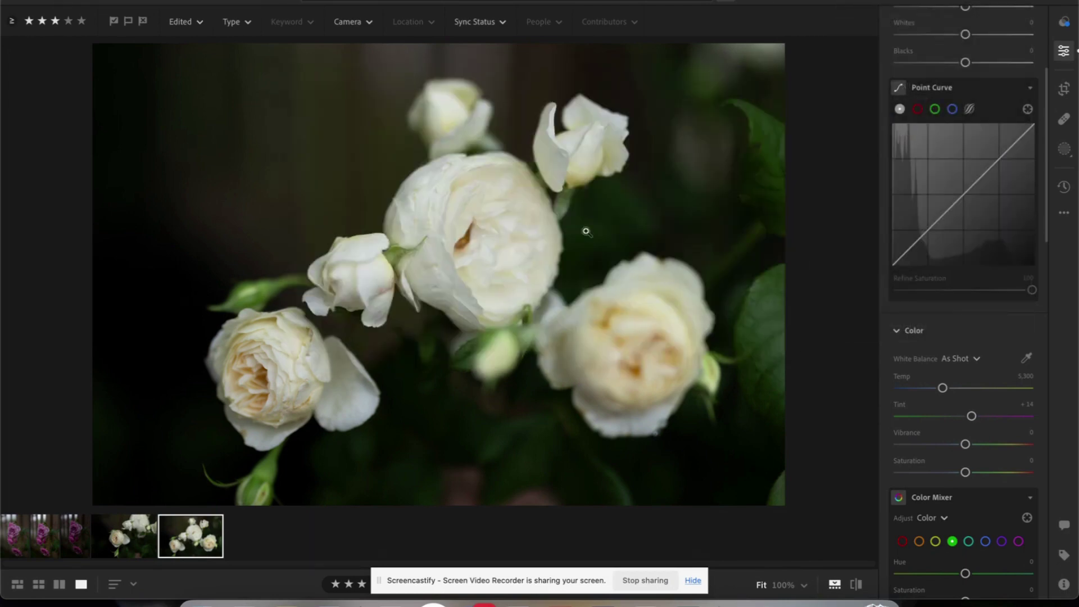